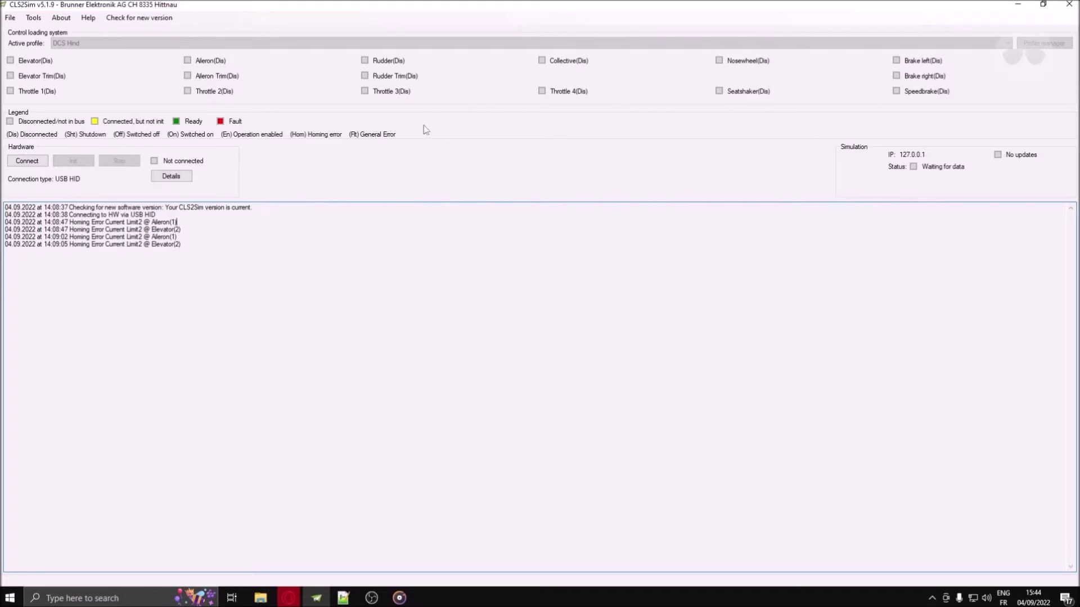
Open the Connection Settings from the File menu: USB HID via CLSE Joystick HOTAS, DCS World (beta) at 127.0.0.1.
click(11, 18)
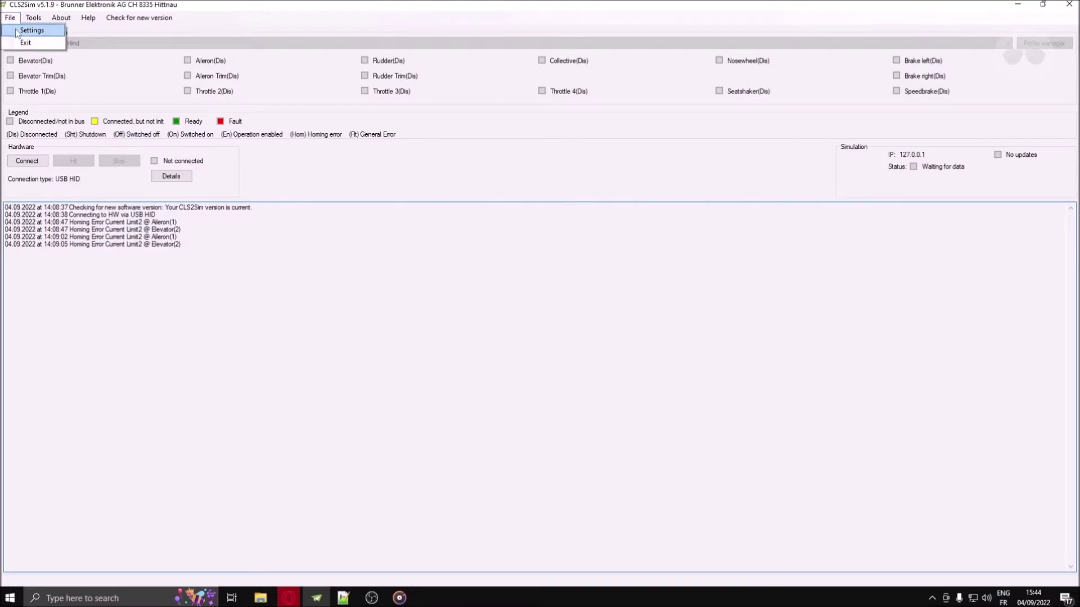
click(14, 20)
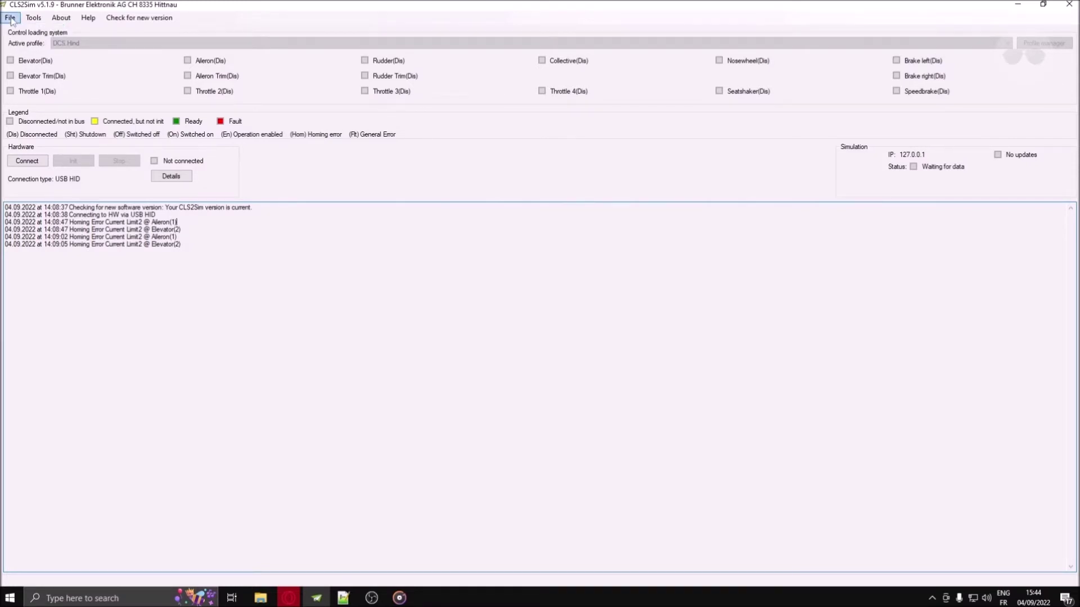
click(14, 20)
click(31, 30)
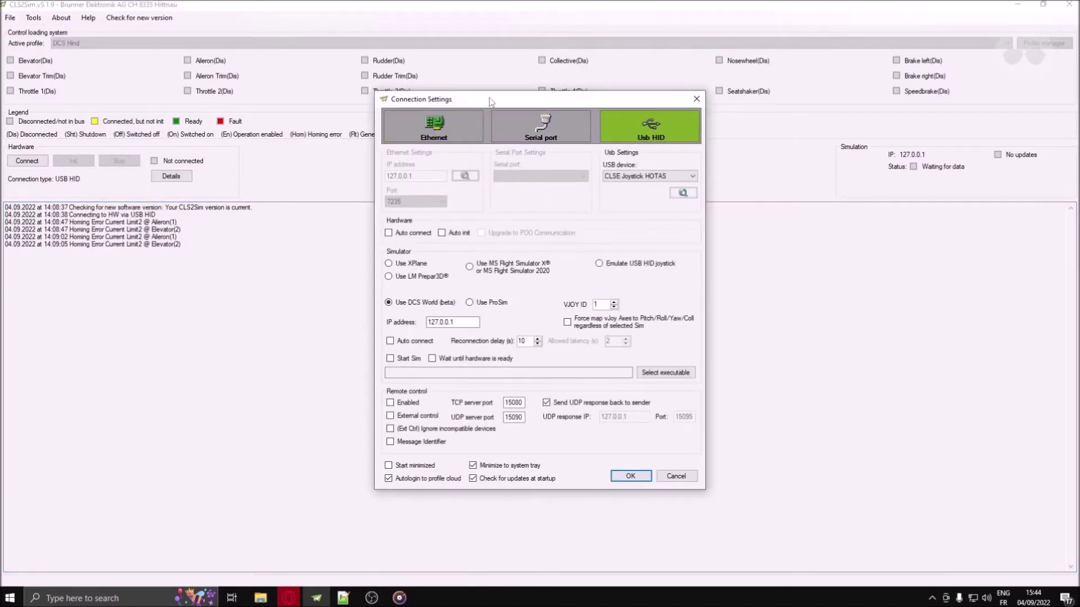
drag(492, 102, 390, 73)
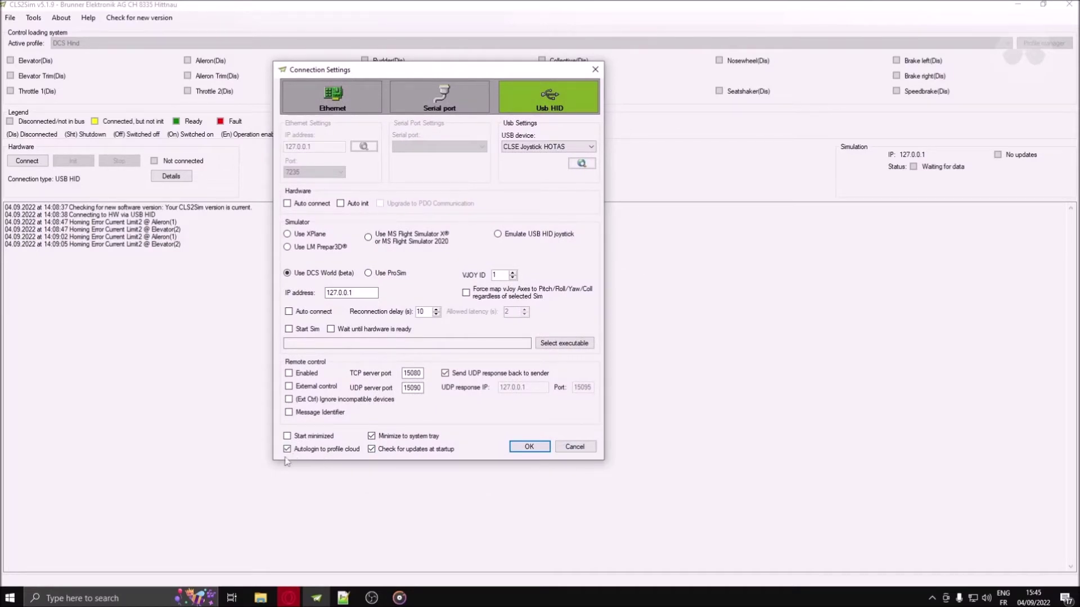
drag(286, 66, 367, 113)
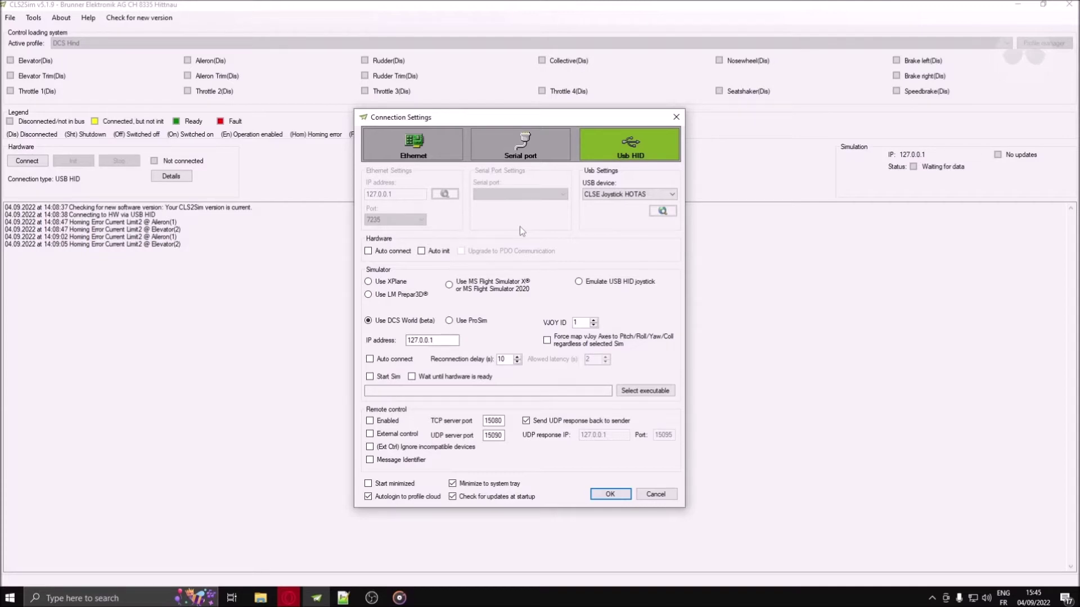
click(386, 282)
click(465, 287)
click(377, 297)
click(384, 323)
click(463, 321)
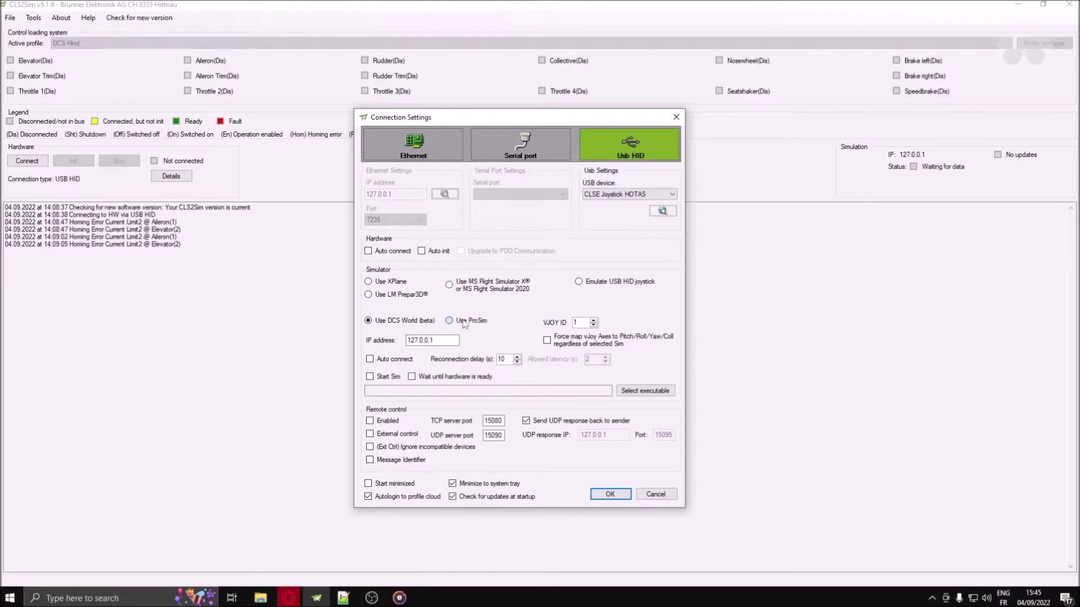
click(595, 283)
click(478, 288)
click(386, 286)
click(388, 296)
click(474, 286)
click(400, 282)
click(408, 295)
click(405, 324)
click(453, 497)
click(456, 498)
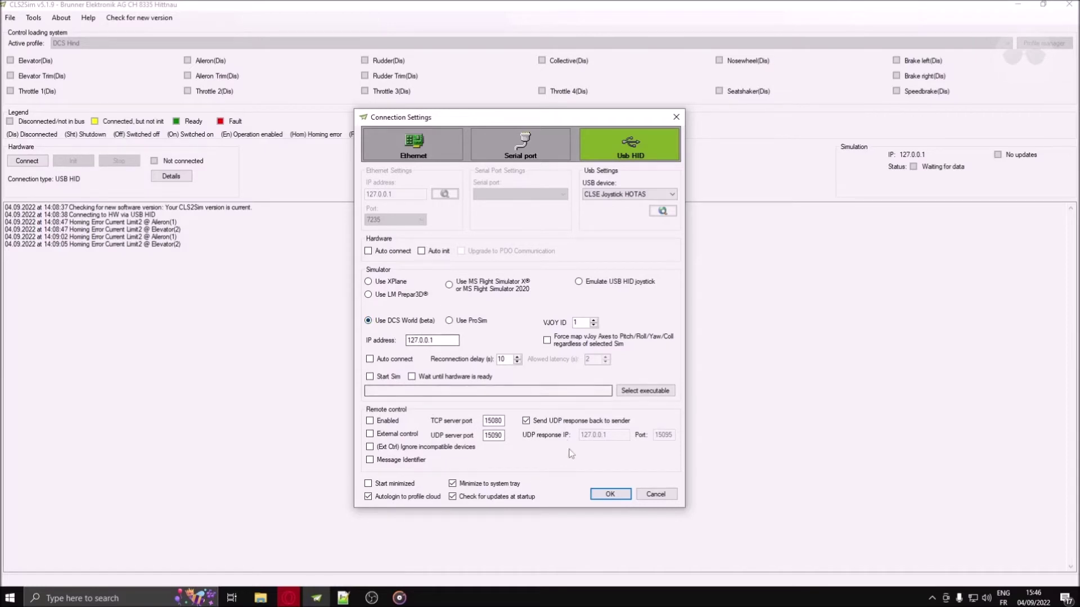
Confirm the connection settings, then connect and initialise the joystick base so Elevator and Aileron are operation-enabled.
click(610, 493)
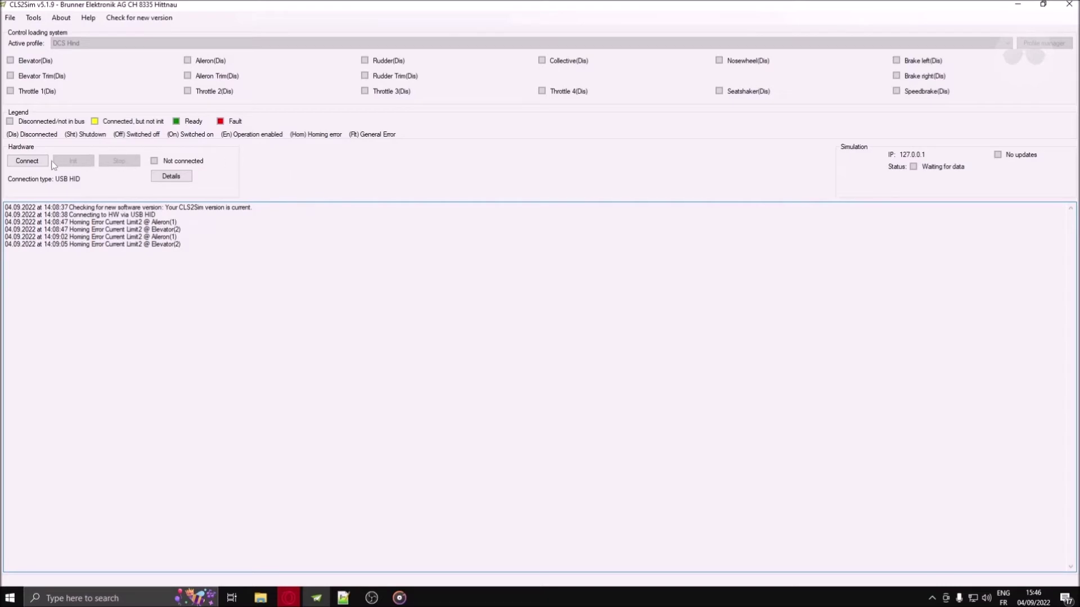
click(33, 162)
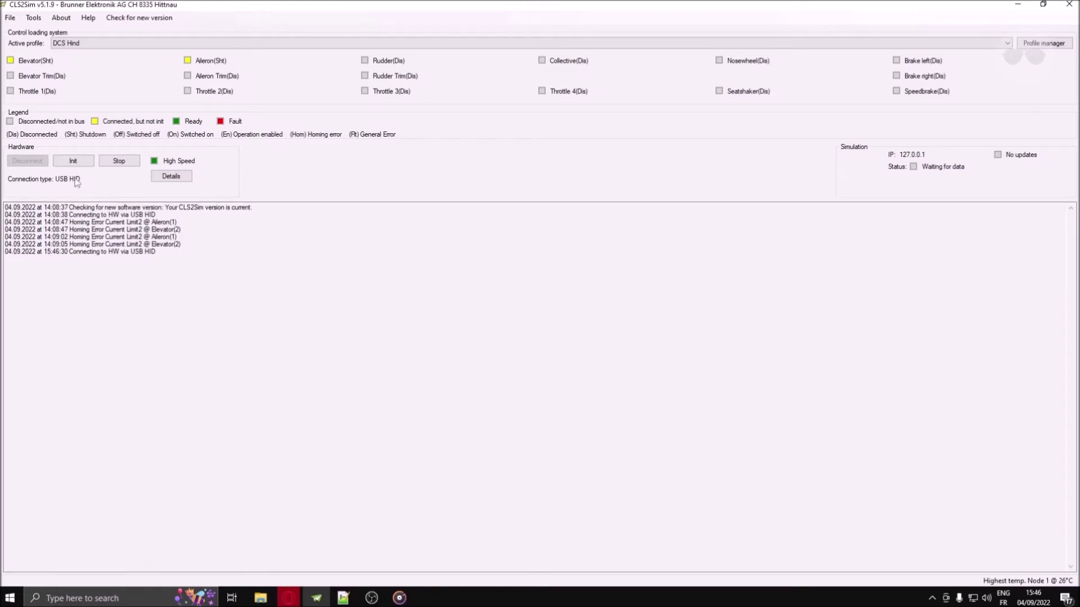
click(73, 160)
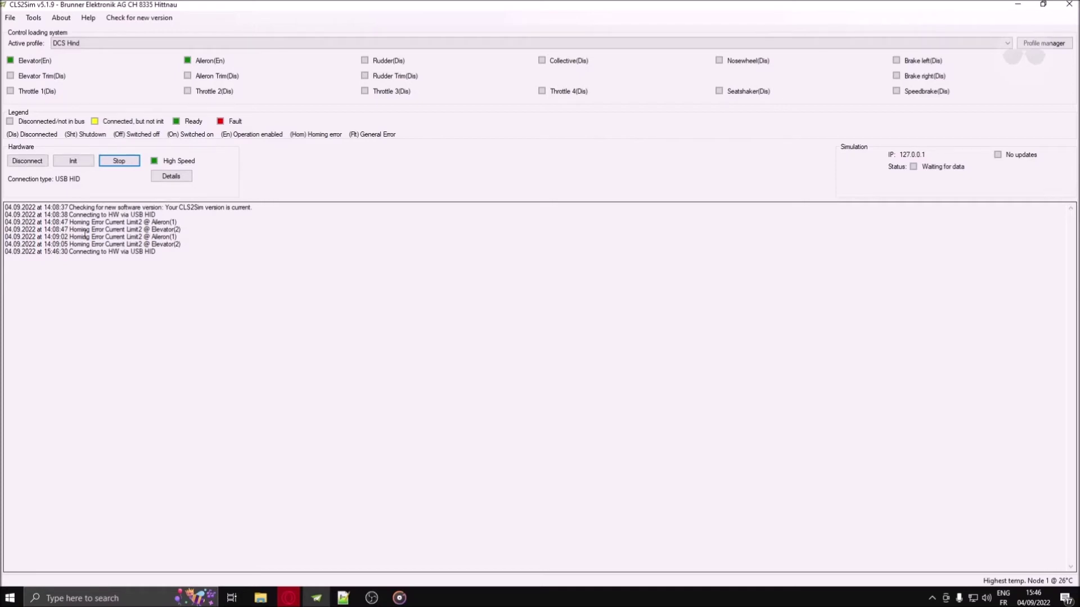
Expand the Active profile dropdown, currently on DCS Hind, to list the aircraft profiles.
click(11, 17)
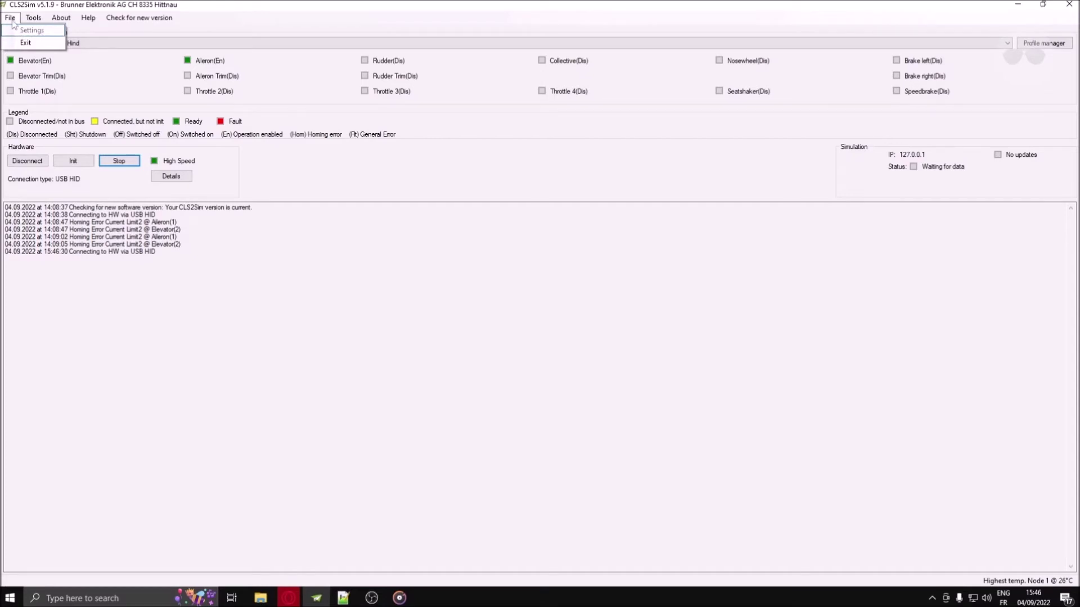
click(11, 19)
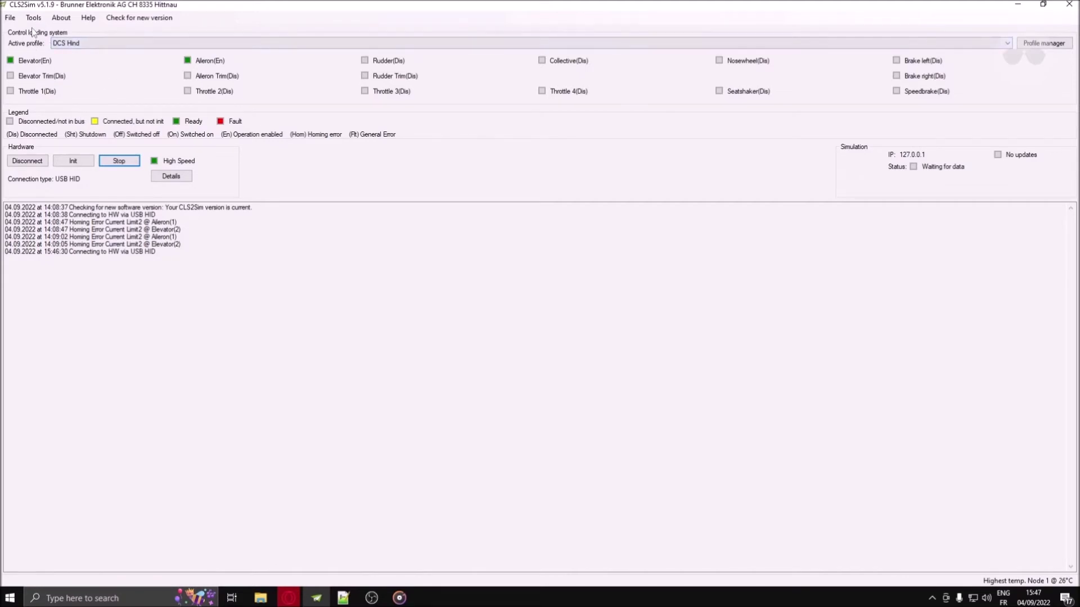
click(247, 45)
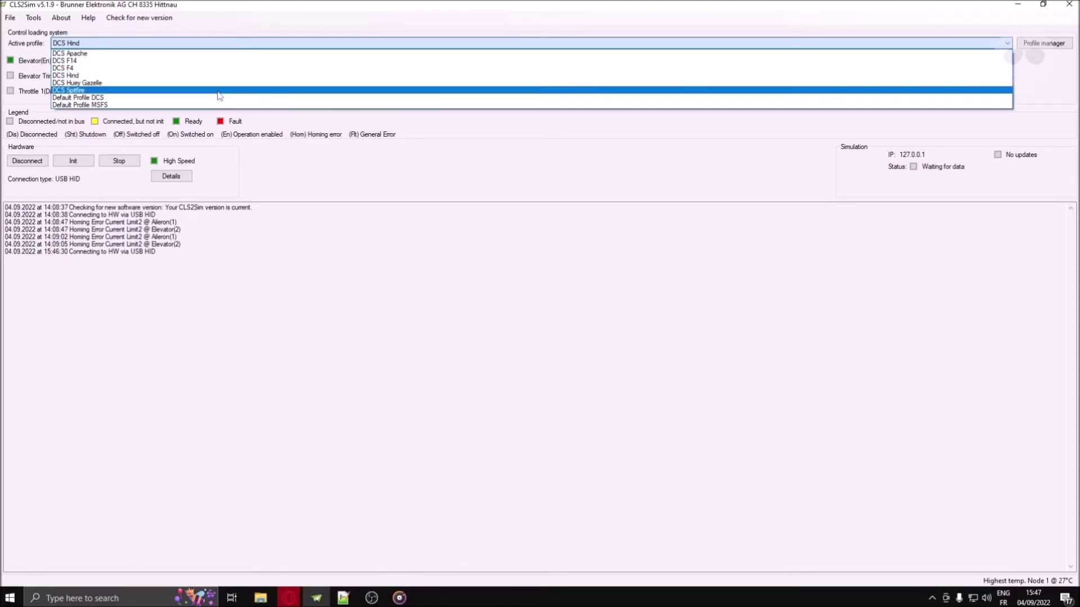
Select DCS Spitfire from the Active profile list.
click(217, 90)
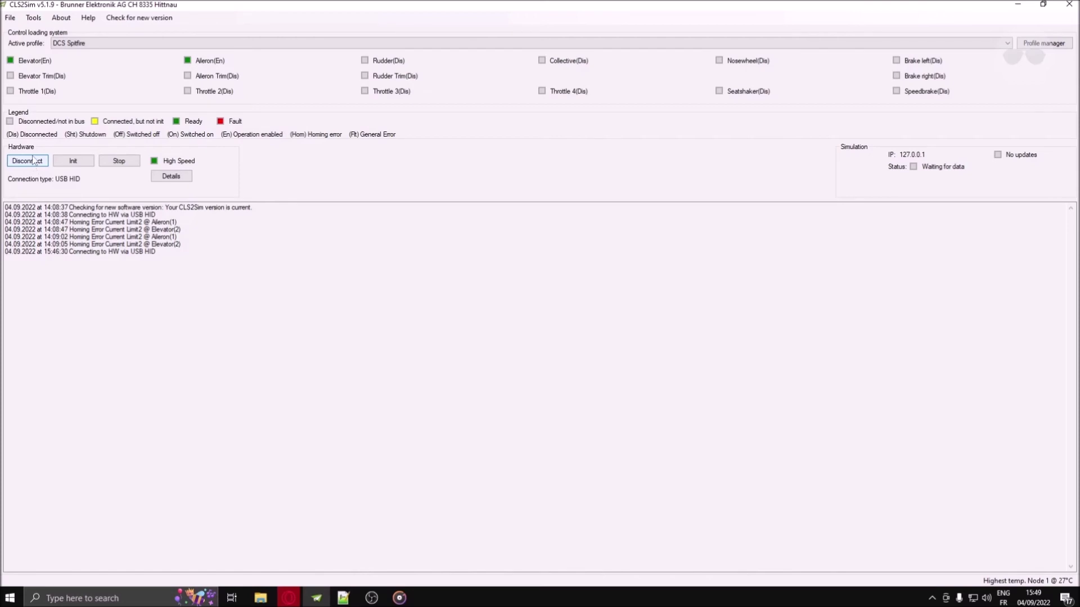
Disconnect the joystick base and connect it again, logging a new 15:49:27 USB HID connection.
click(10, 17)
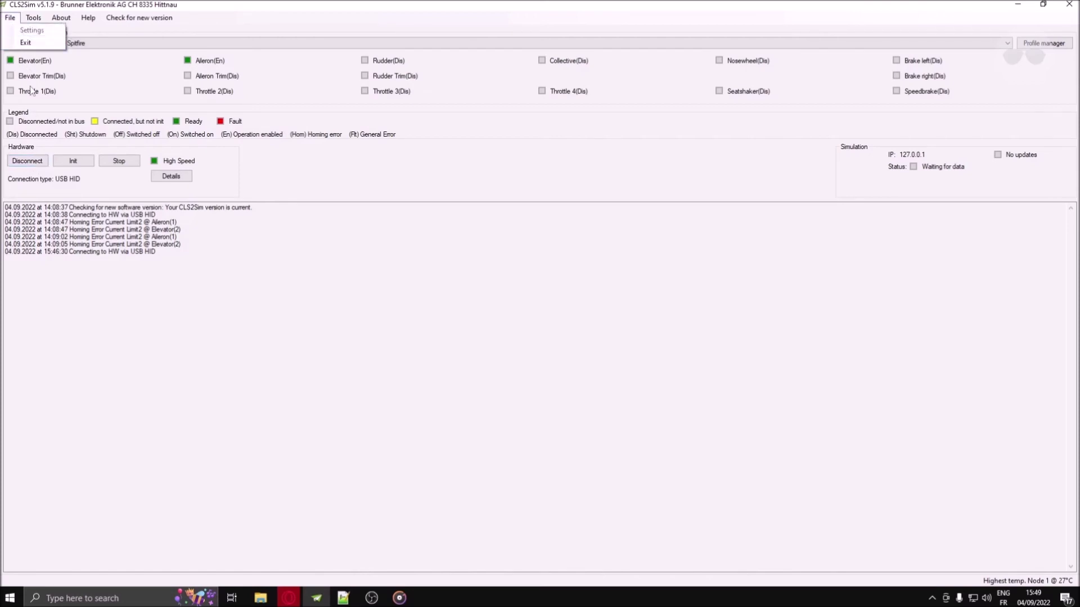
click(26, 165)
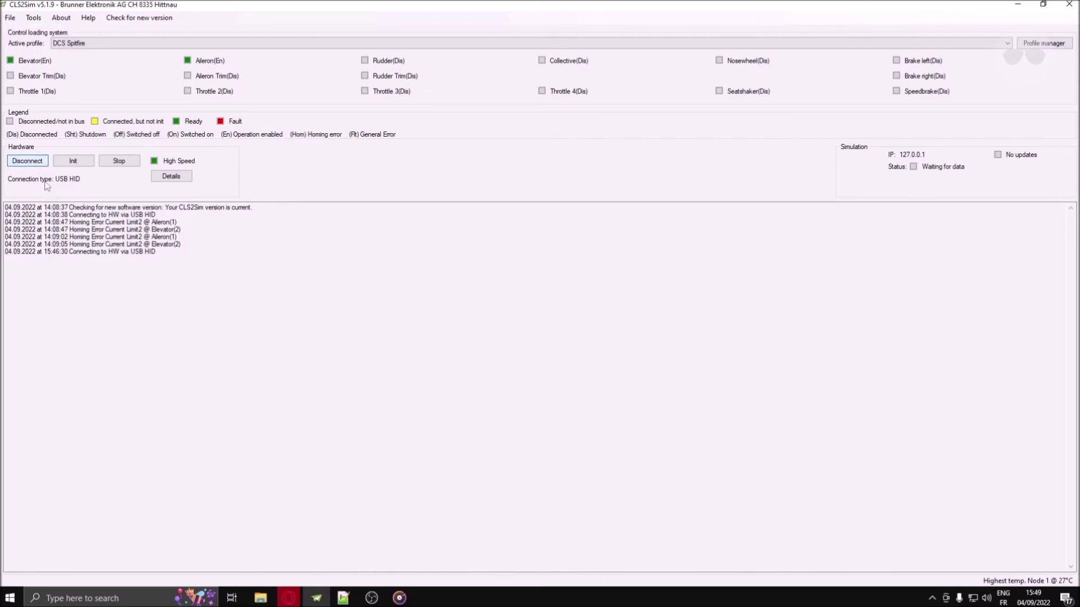
click(10, 18)
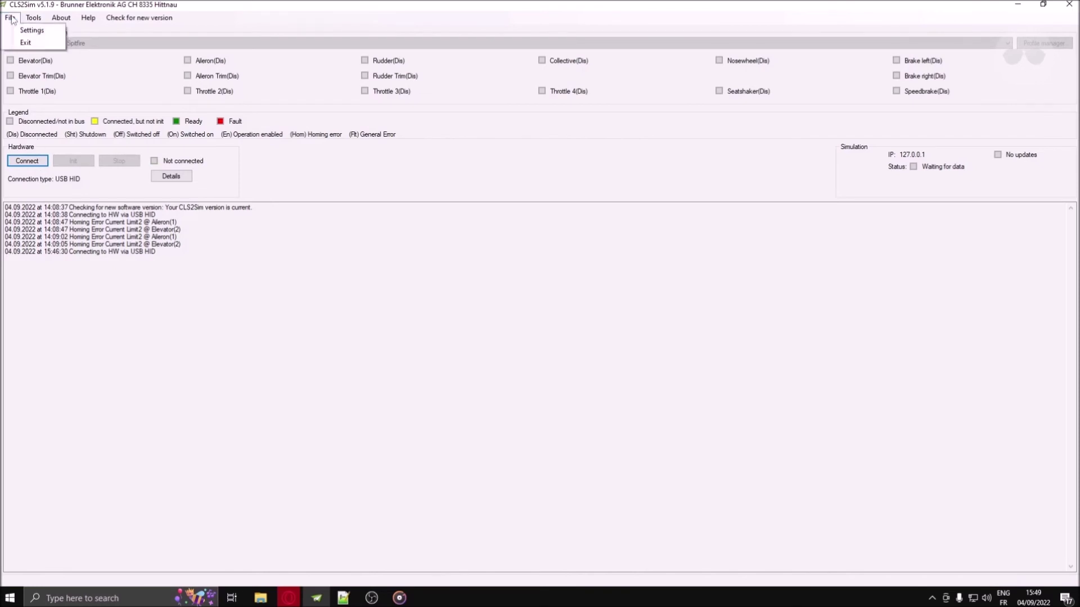
click(63, 181)
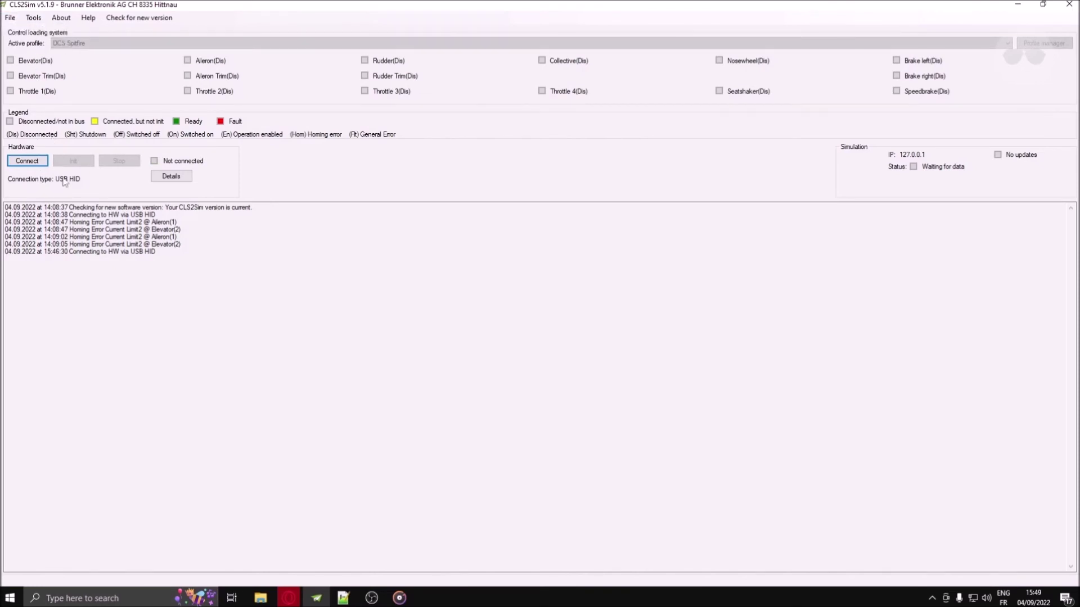
click(27, 160)
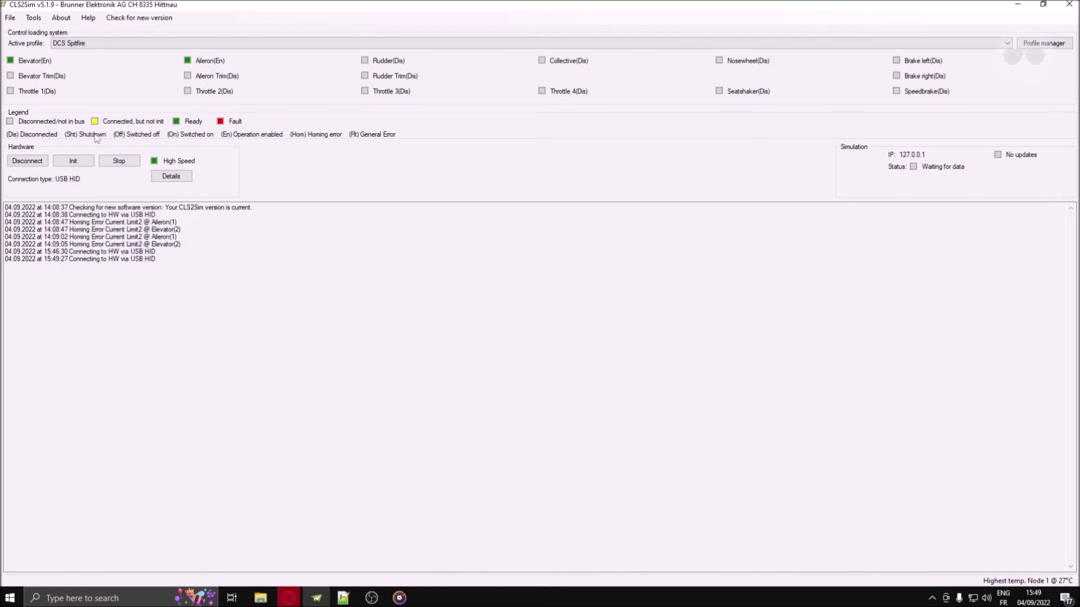
Stop the Elevator and Aileron axes, re-initialise them to operation-enabled, and select all log lines.
click(119, 161)
click(12, 21)
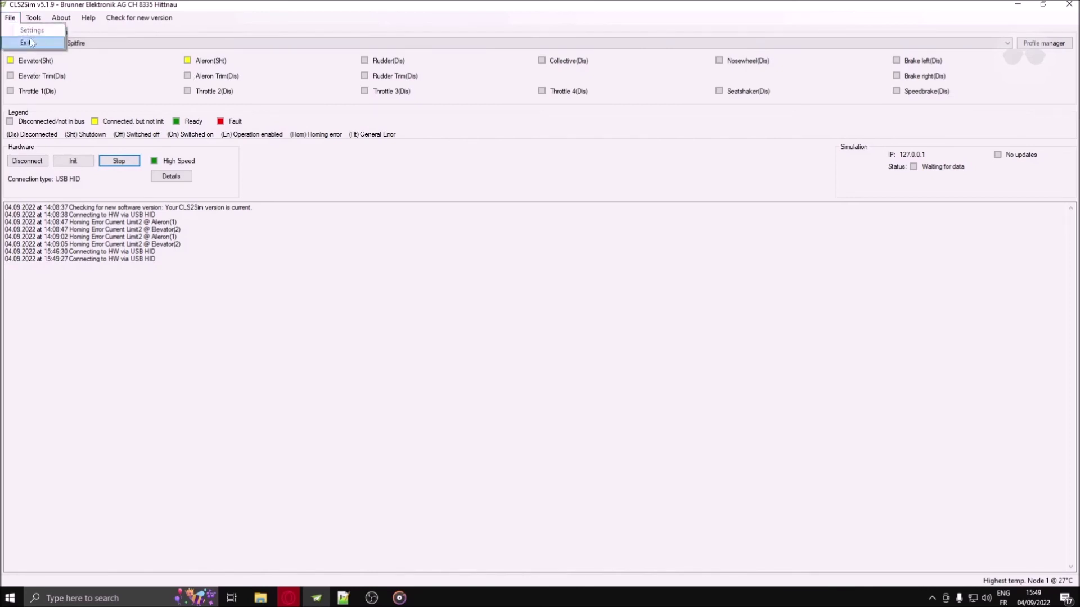
click(11, 21)
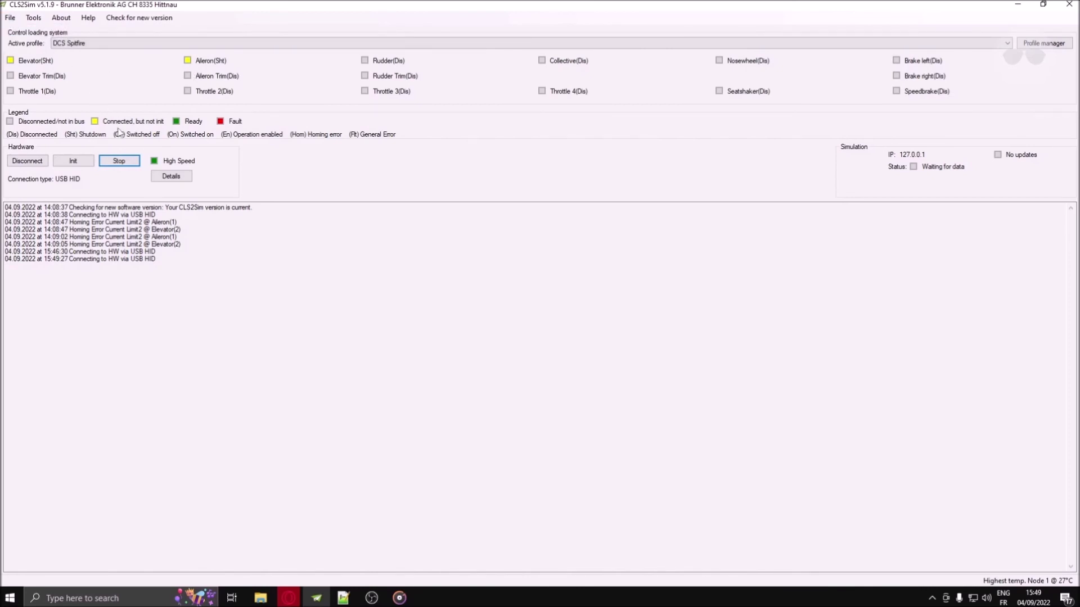
click(73, 162)
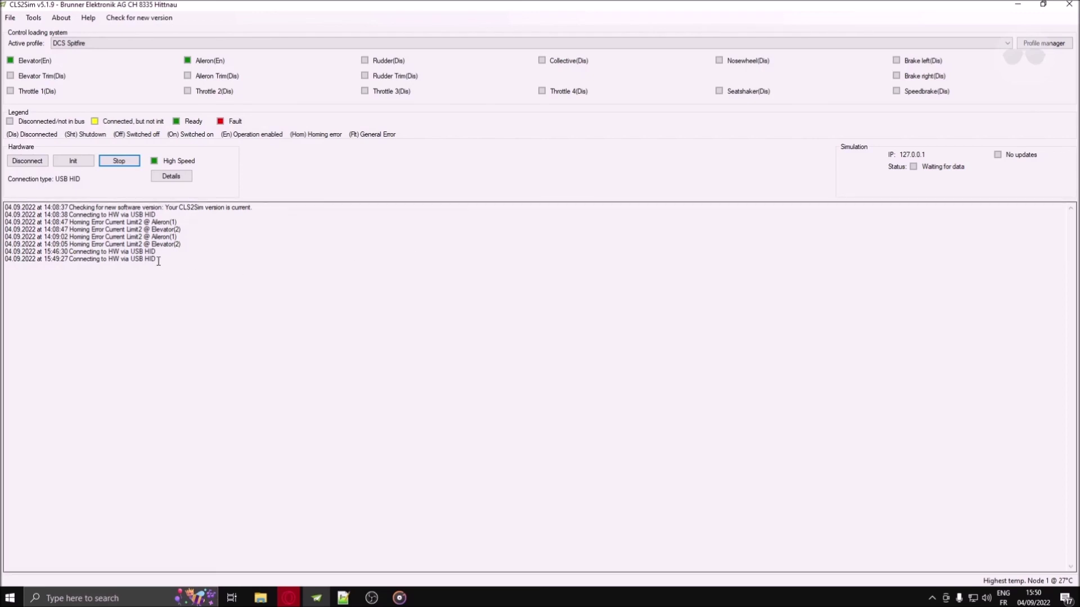
drag(159, 261, 2, 207)
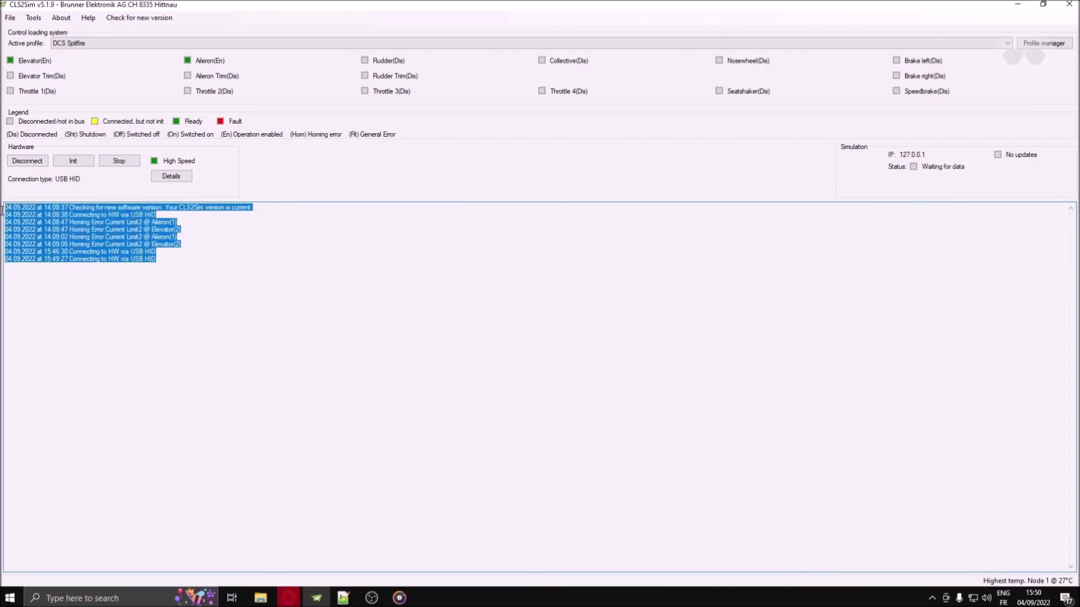
click(245, 286)
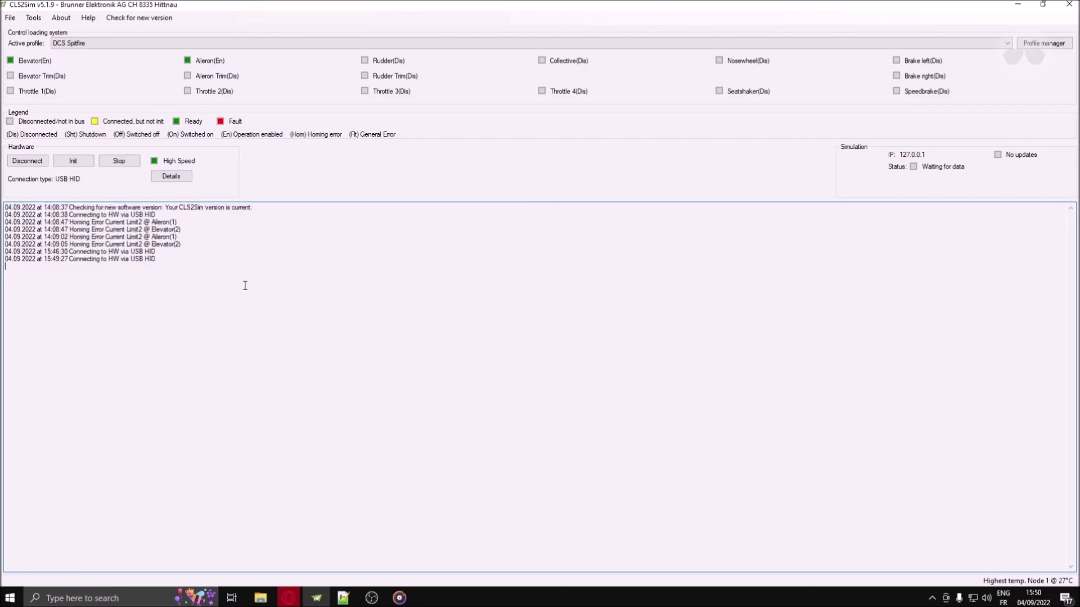
click(61, 18)
click(68, 30)
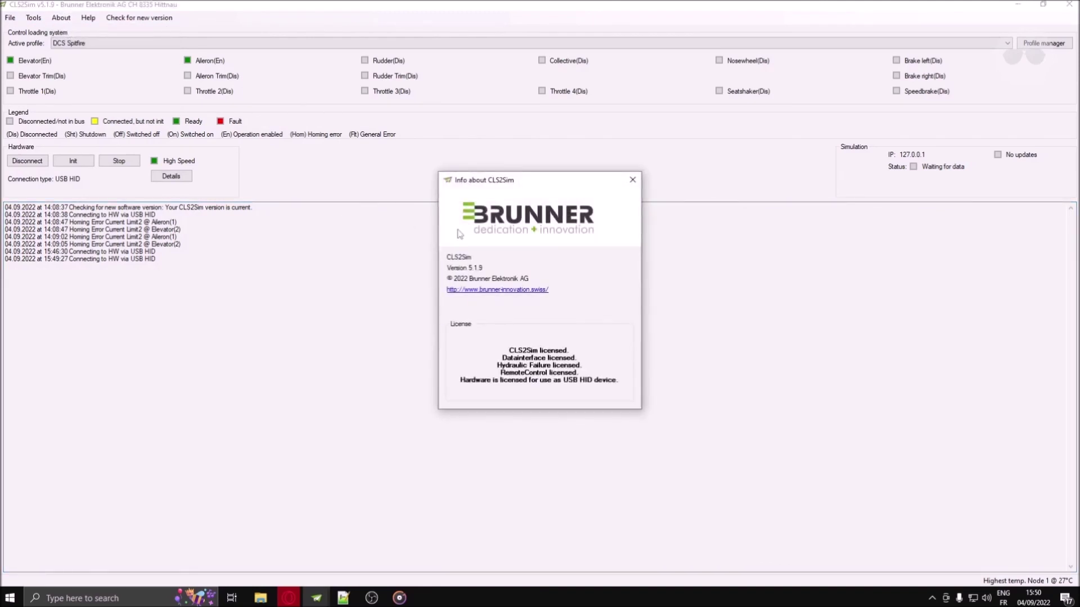
click(632, 180)
click(88, 17)
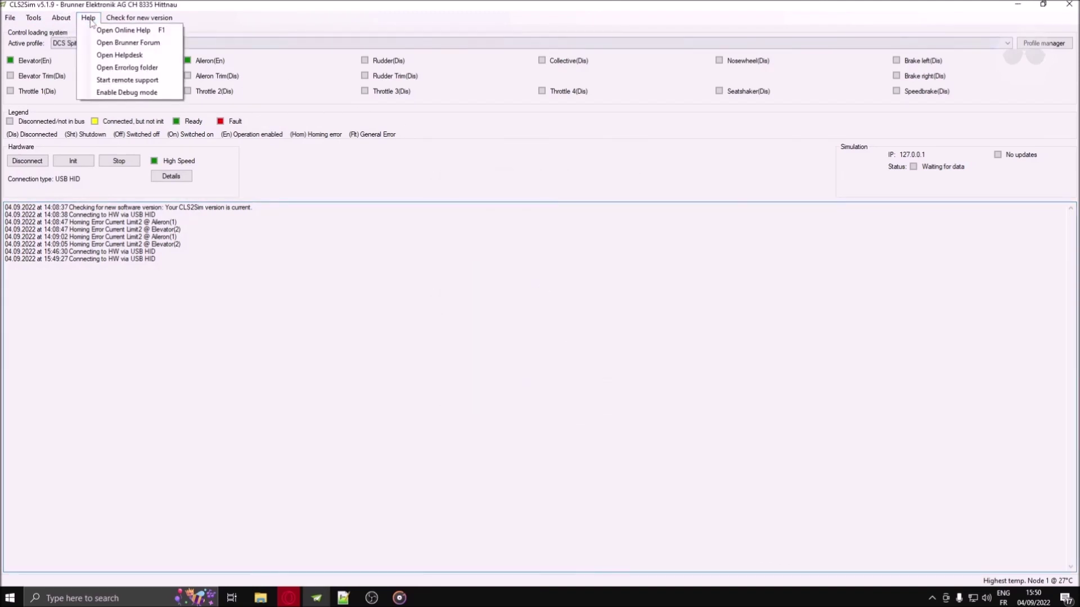